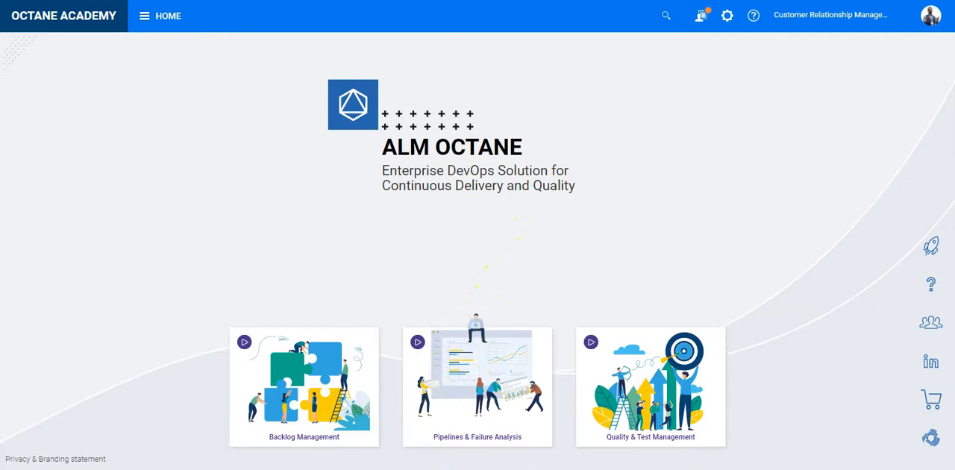
Switch to File Explorer and check the conf, database and Elastic backups in the bkp folder, including octane.conf.
{"action": "left_click", "coordinate": [440, 444]}
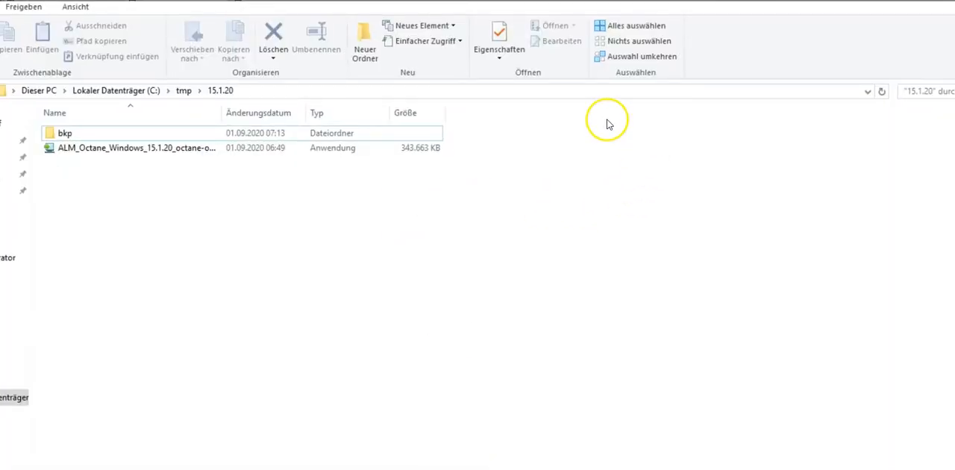
{"action": "double_click", "coordinate": [68, 133]}
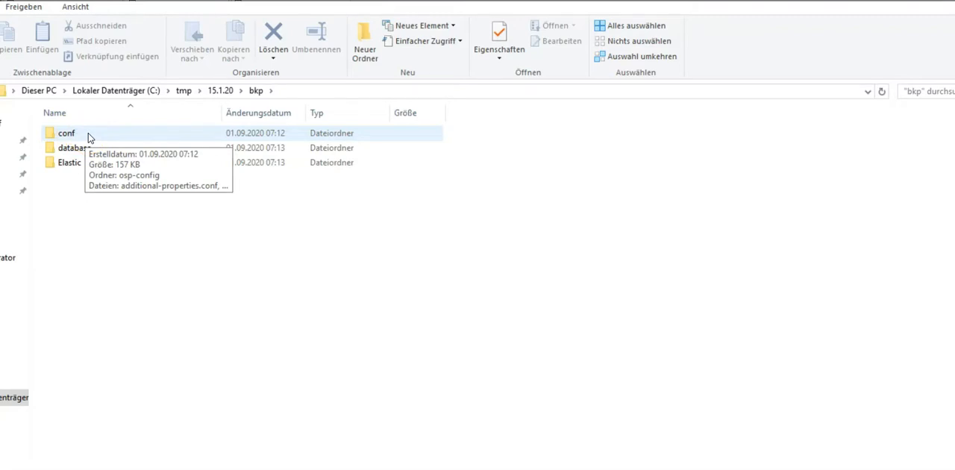
{"action": "double_click", "coordinate": [86, 138]}
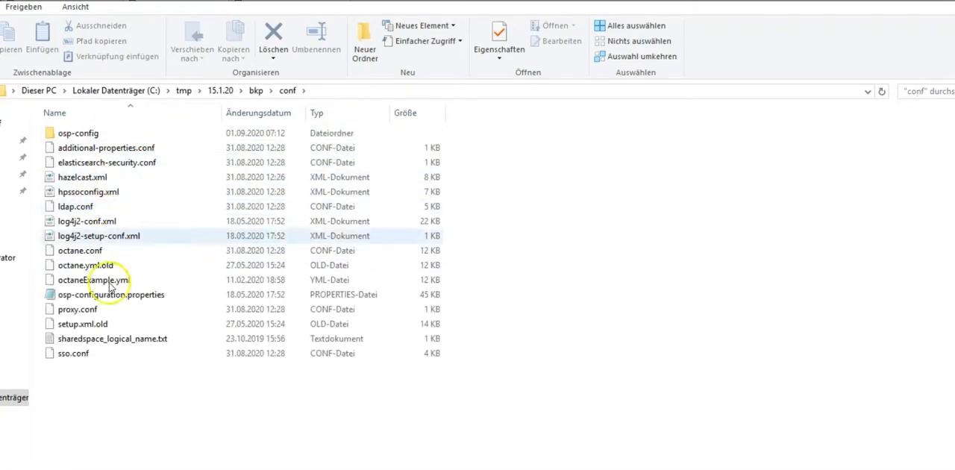
{"action": "left_click", "coordinate": [93, 253]}
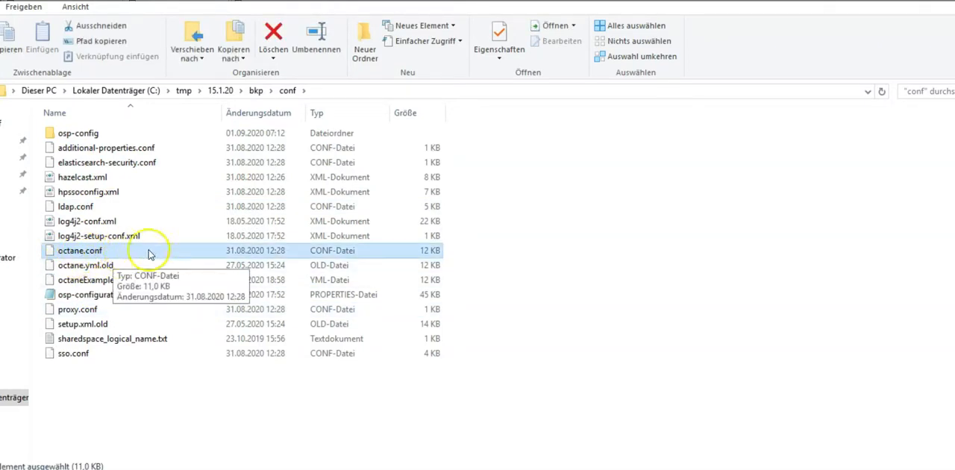
{"action": "left_click", "coordinate": [256, 90]}
{"action": "left_click", "coordinate": [88, 153]}
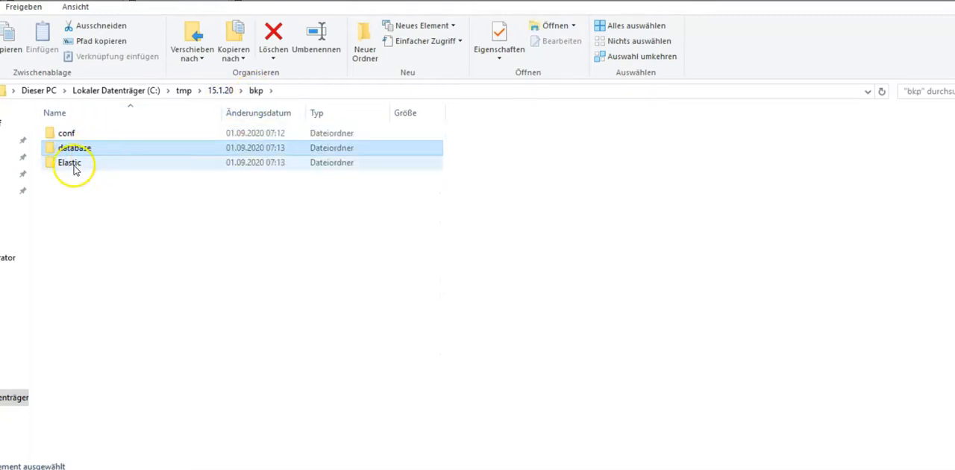
{"action": "mouse_move", "coordinate": [72, 169]}
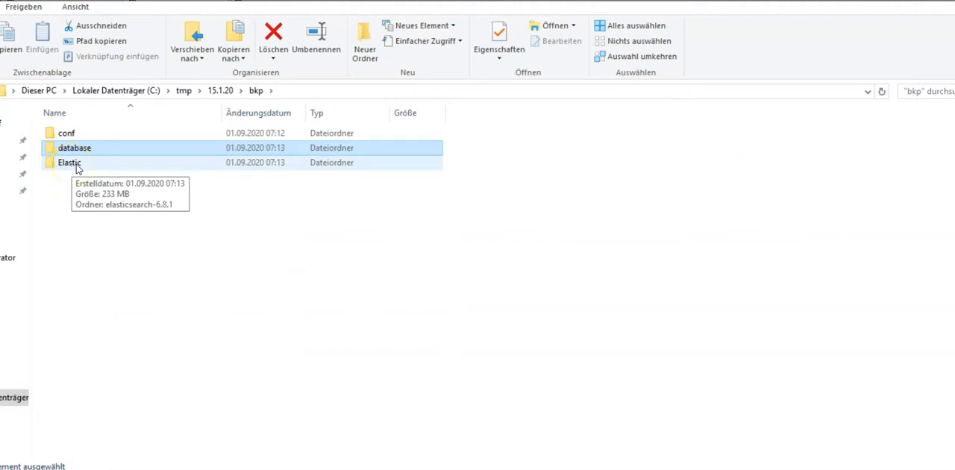
Run the ALM Octane 15.1.20 Windows installer from C:\tmp\15.1.20 as administrator.
{"action": "left_click", "coordinate": [220, 90]}
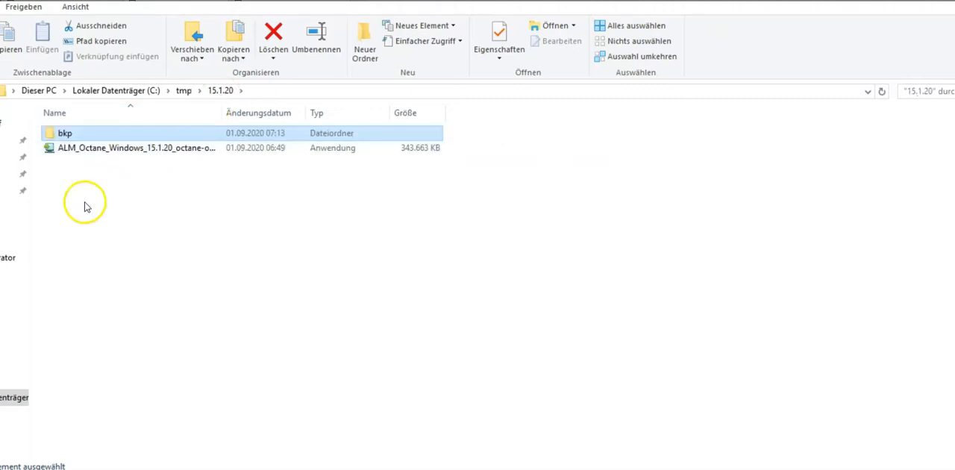
{"action": "left_click", "coordinate": [167, 150]}
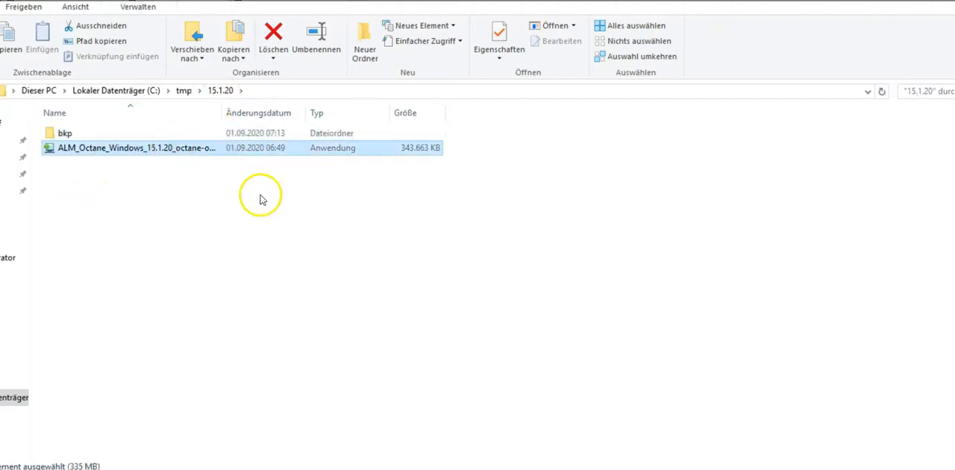
{"action": "right_click", "coordinate": [191, 153]}
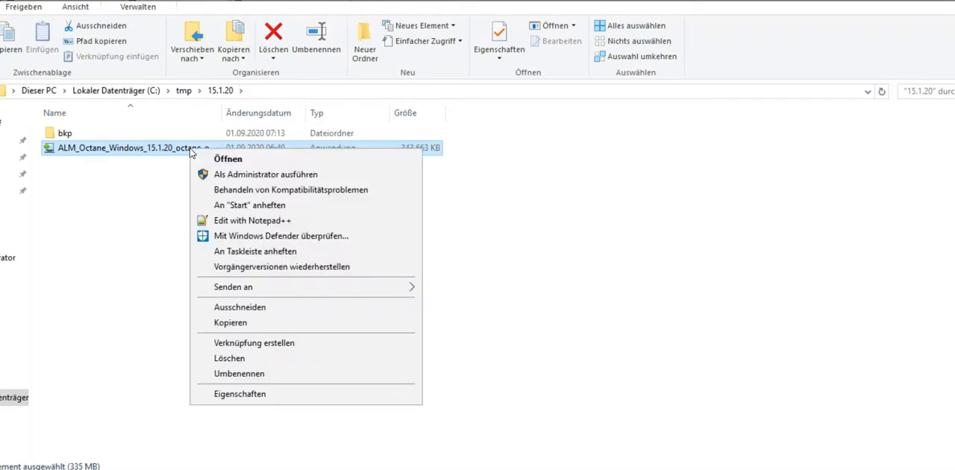
{"action": "left_click", "coordinate": [265, 174]}
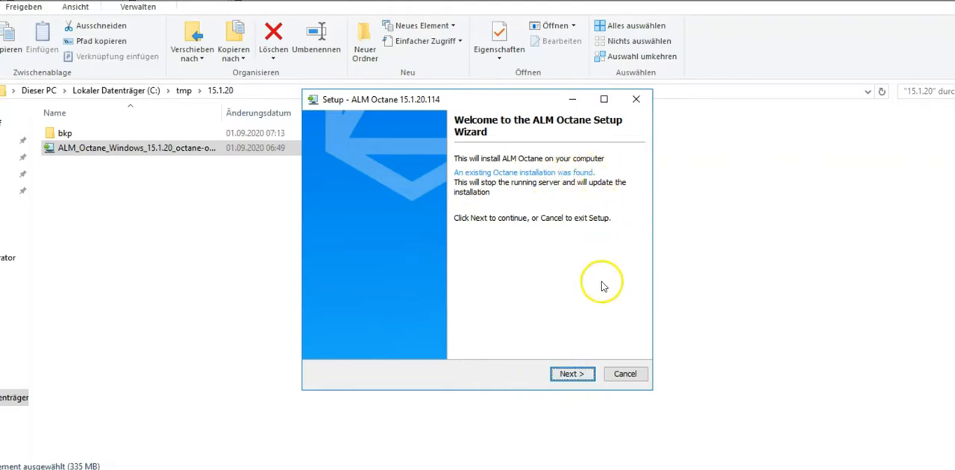
Run the ALM Octane upgrade through the setup wizard, review the next steps and finish the setup.
{"action": "left_click", "coordinate": [573, 373]}
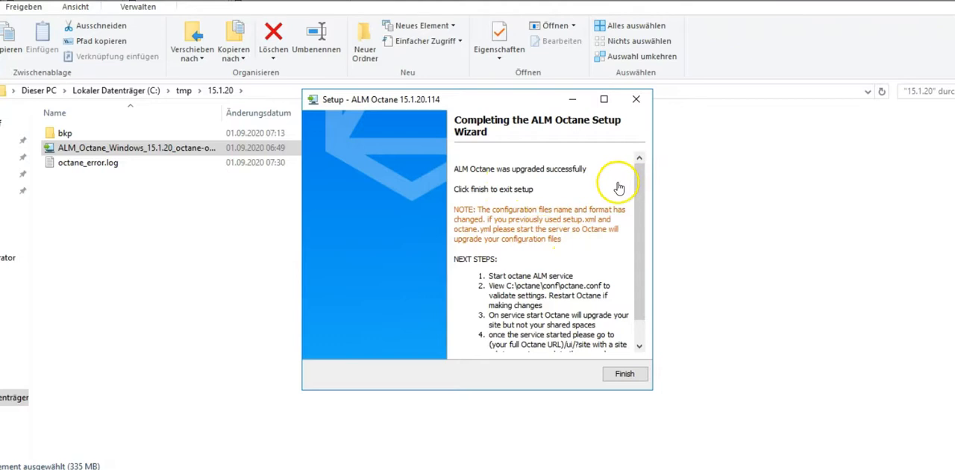
{"action": "left_click_drag", "start_coordinate": [646, 300], "coordinate": [643, 332]}
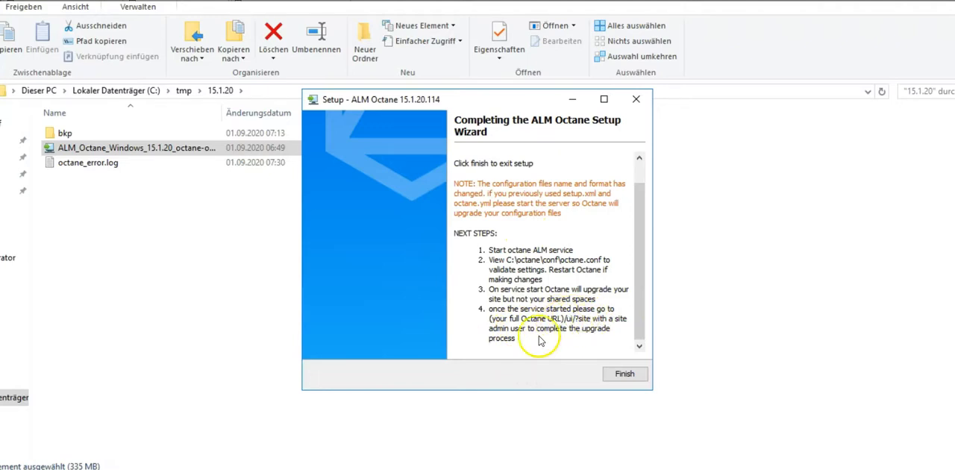
{"action": "left_click", "coordinate": [625, 375]}
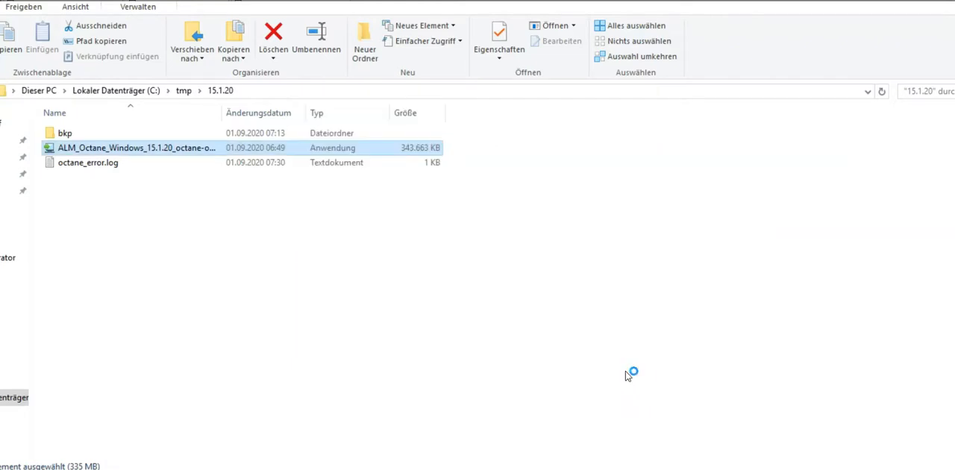
Start the Octane ALM service from Task Manager's service list, and close Task Manager.
{"action": "right_click", "coordinate": [426, 447]}
{"action": "left_click", "coordinate": [427, 413]}
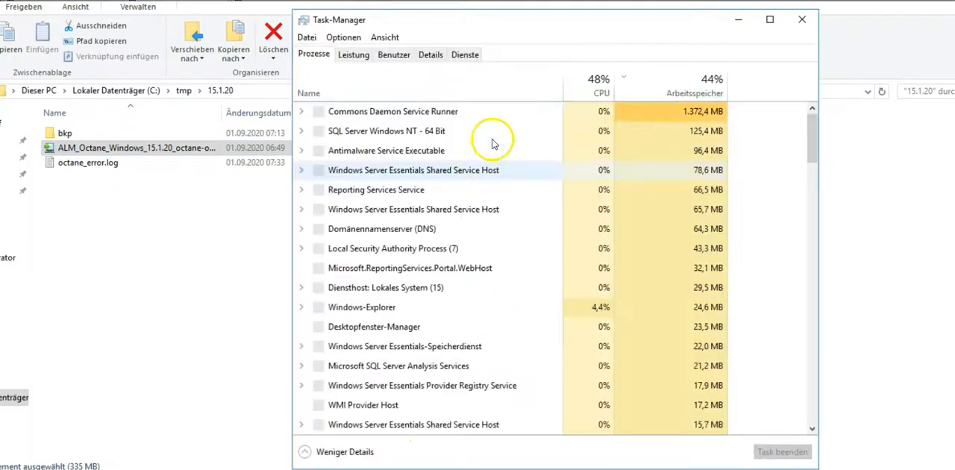
{"action": "left_click", "coordinate": [431, 56]}
{"action": "left_click", "coordinate": [468, 243]}
{"action": "left_click", "coordinate": [464, 54]}
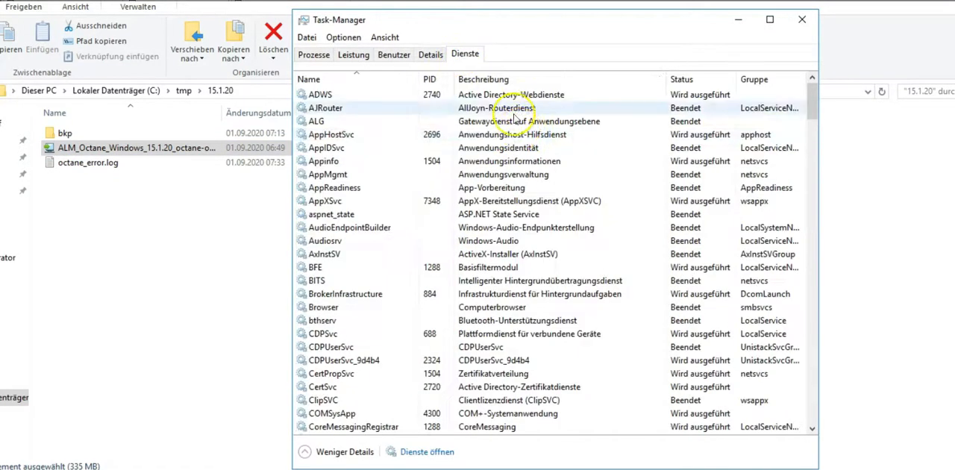
{"action": "key", "text": "o"}
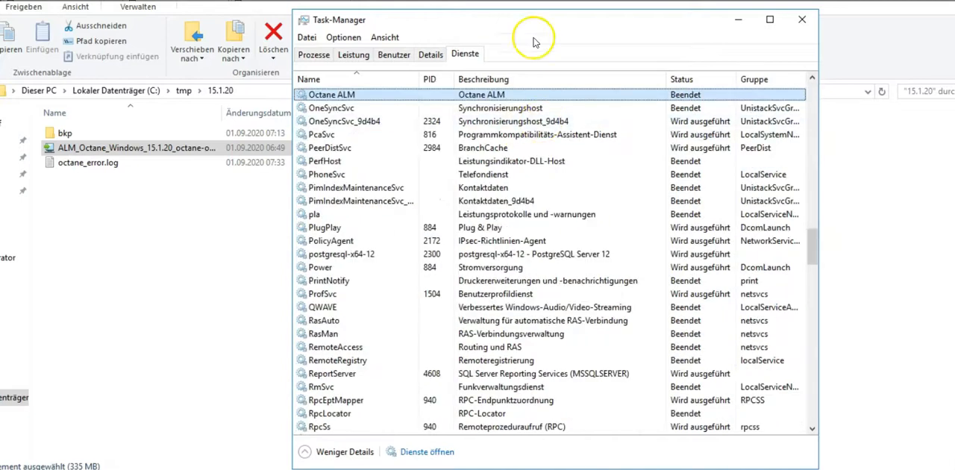
{"action": "right_click", "coordinate": [543, 98]}
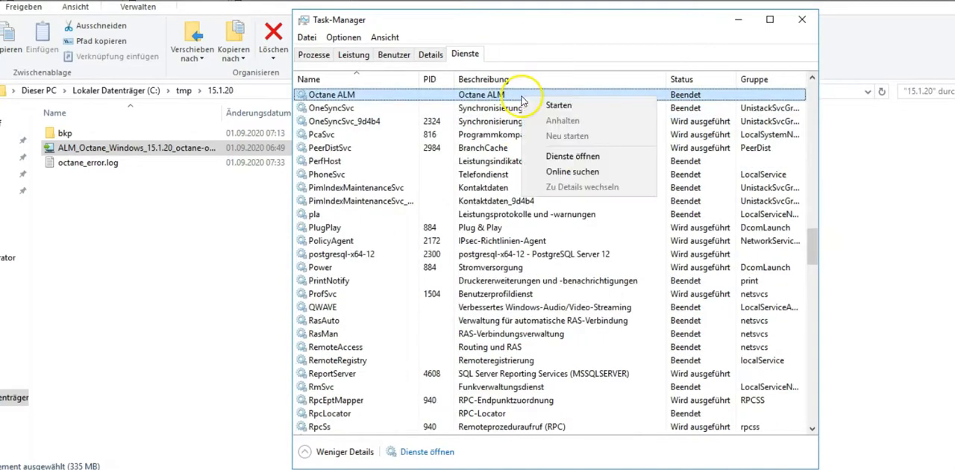
{"action": "left_click", "coordinate": [588, 112]}
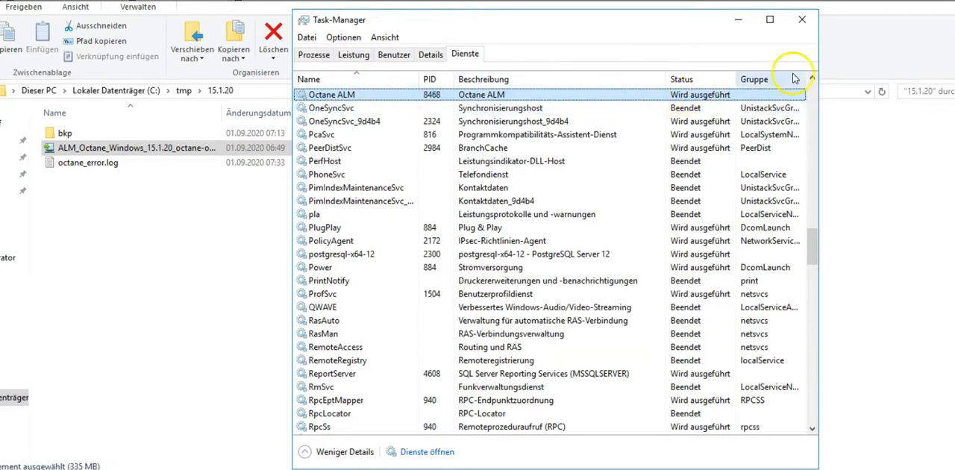
{"action": "left_click", "coordinate": [804, 20]}
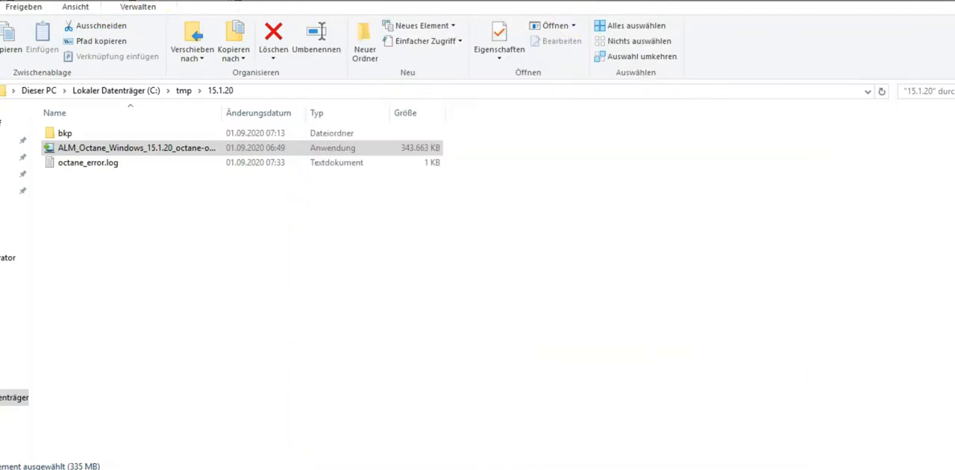
Open wrapper.log from the C:\octane\log folder in Notepad++.
{"action": "left_click", "coordinate": [125, 93]}
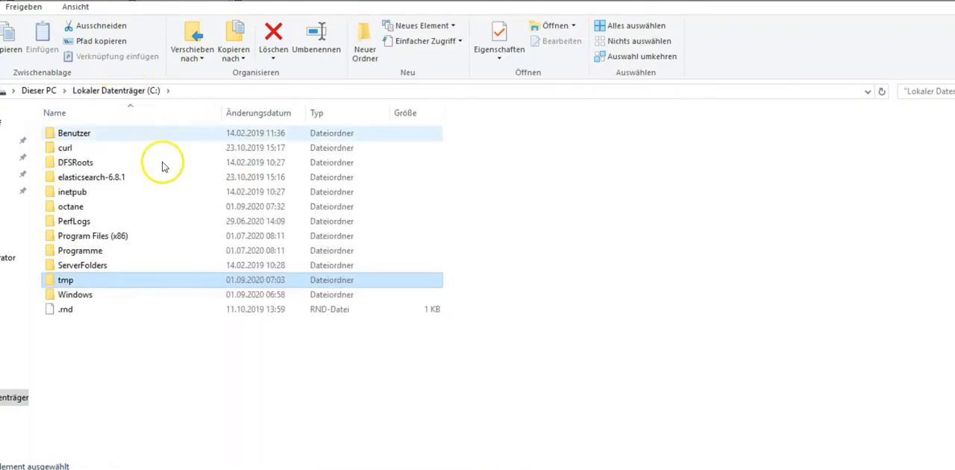
{"action": "double_click", "coordinate": [87, 207]}
{"action": "double_click", "coordinate": [78, 252]}
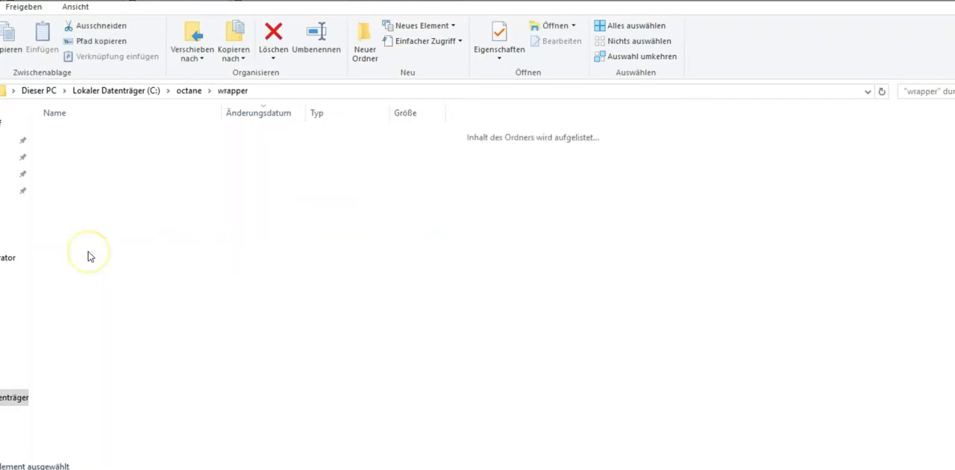
{"action": "left_click", "coordinate": [191, 95]}
{"action": "double_click", "coordinate": [75, 179]}
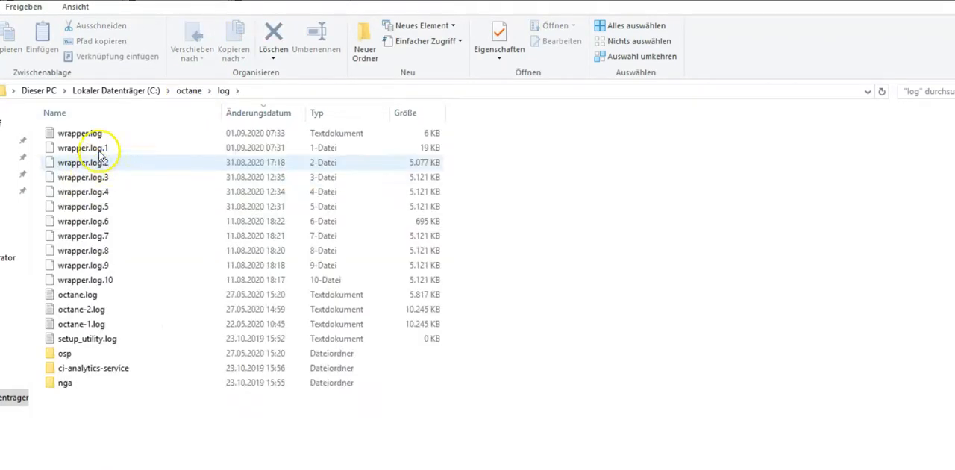
{"action": "left_click", "coordinate": [85, 135]}
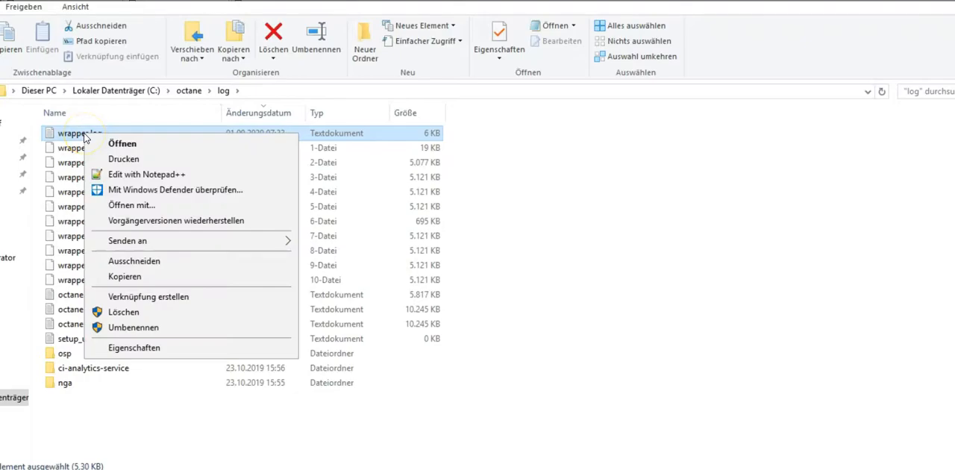
{"action": "left_click", "coordinate": [138, 174]}
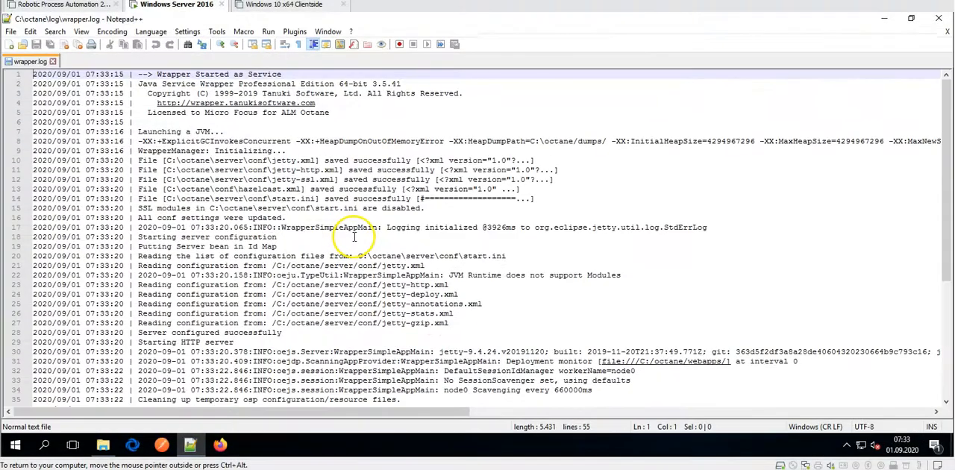
Follow the configuration validation, site schema upgrade and server startup messages in wrapper.log.
{"action": "scroll", "coordinate": [347, 246], "scroll_direction": "down", "scroll_amount": 7}
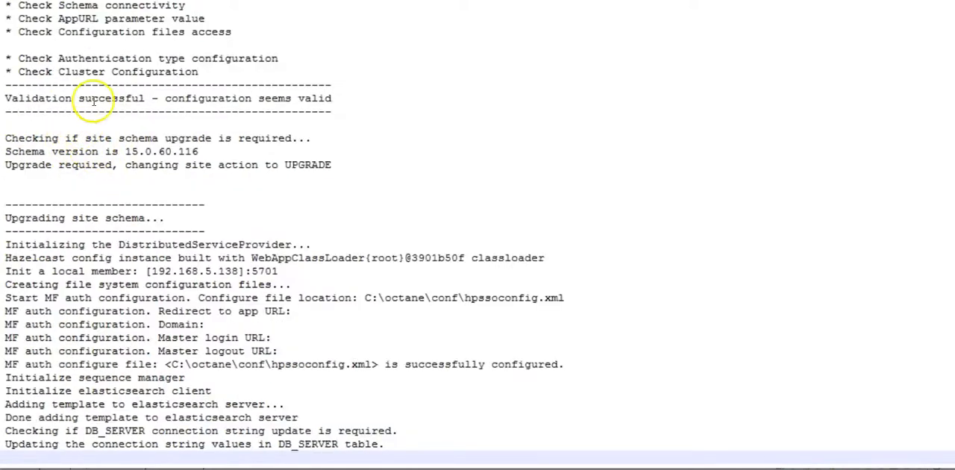
{"action": "scroll", "coordinate": [67, 146], "scroll_direction": "up", "scroll_amount": 6}
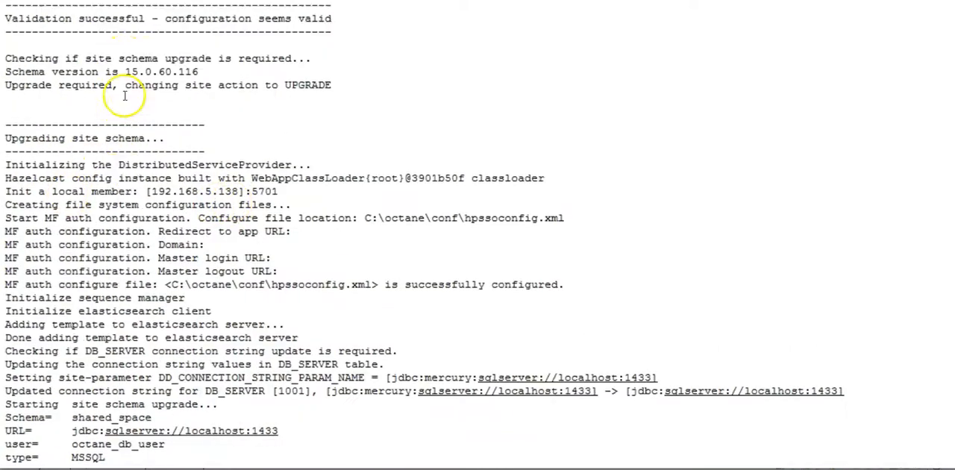
{"action": "scroll", "coordinate": [60, 105], "scroll_direction": "down", "scroll_amount": 3}
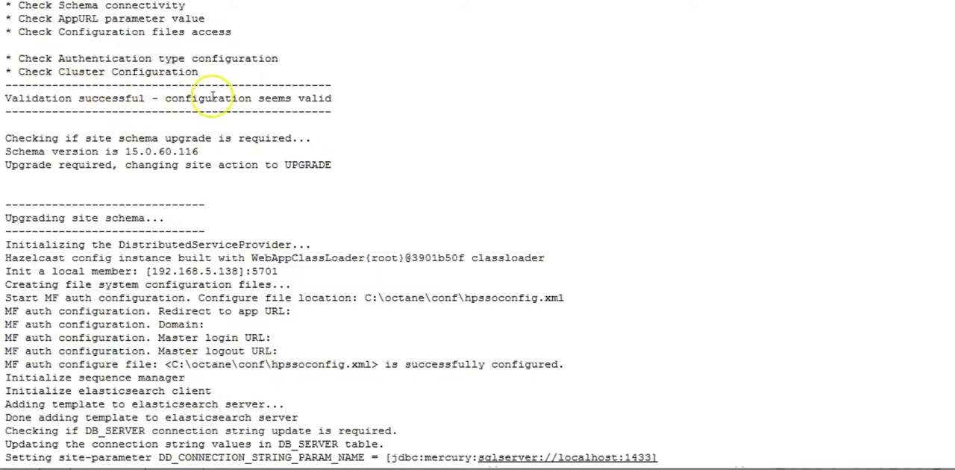
{"action": "scroll", "coordinate": [317, 99], "scroll_direction": "down", "scroll_amount": 3}
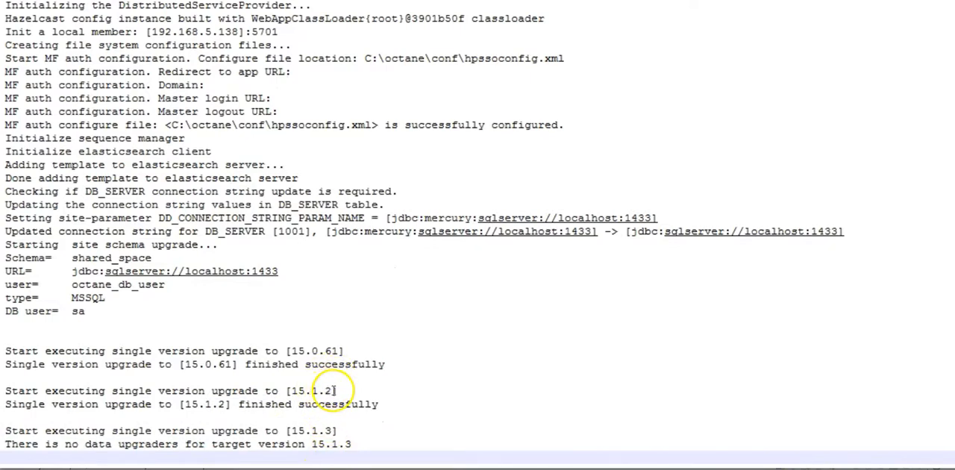
{"action": "left_click", "coordinate": [334, 390]}
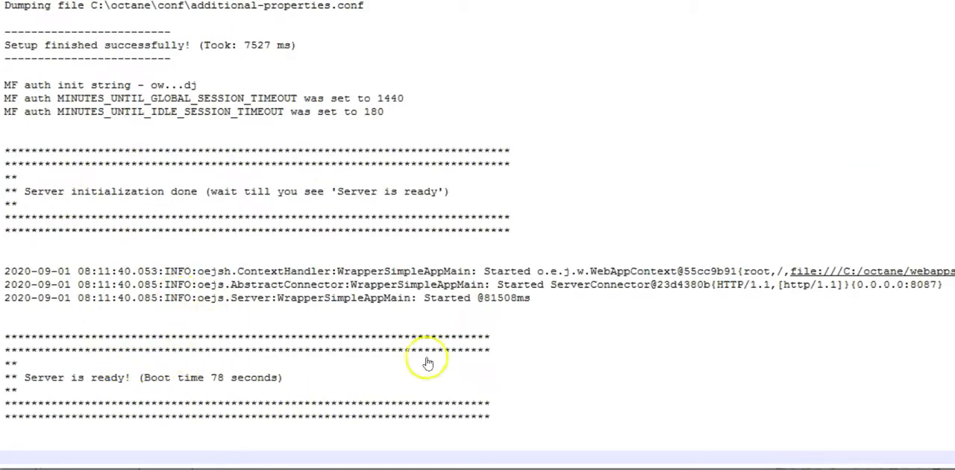
Minimize the log and folder windows and log in to ALM Octane with the site admin account.
{"action": "left_click", "coordinate": [886, 21]}
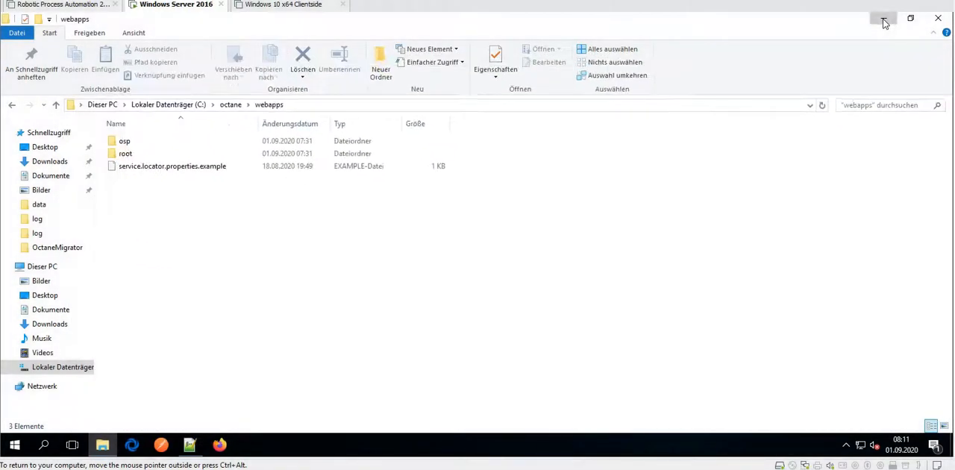
{"action": "left_click", "coordinate": [883, 21]}
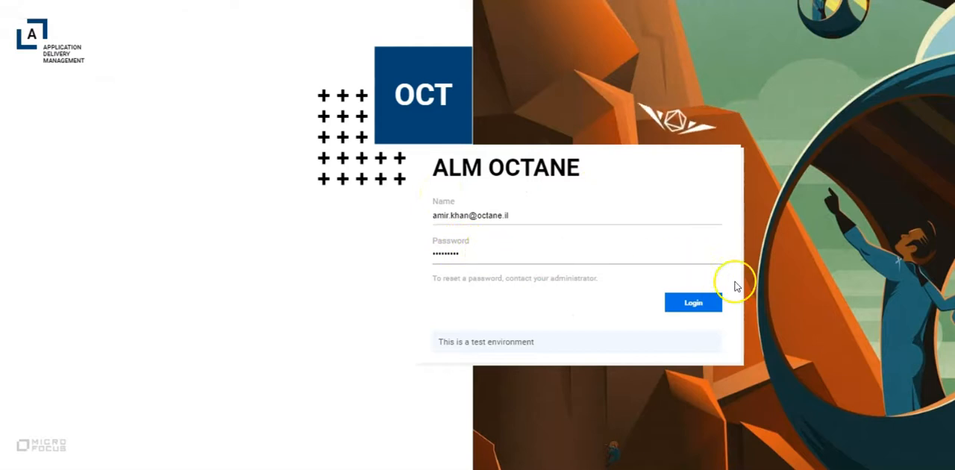
{"action": "left_click", "coordinate": [708, 302]}
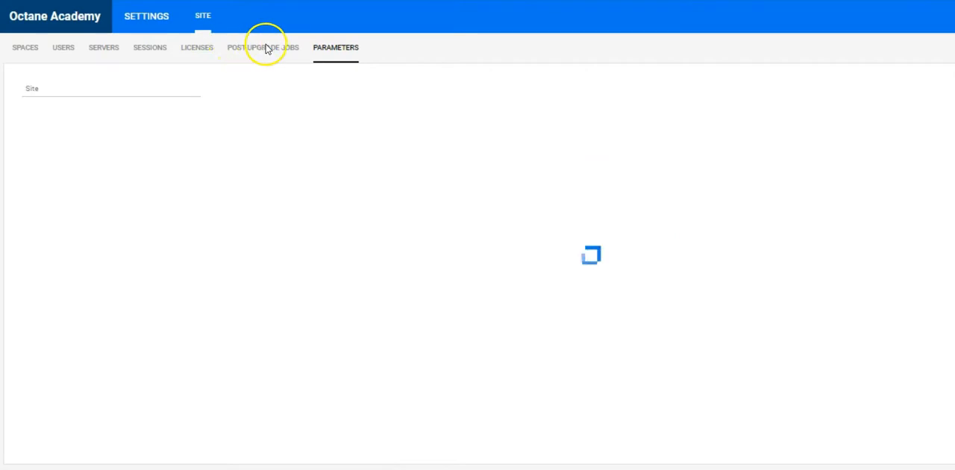
Upgrade the Default Shared Space from the site's spaces list and refresh the list to update its status.
{"action": "key", "text": "ctrl+plus"}
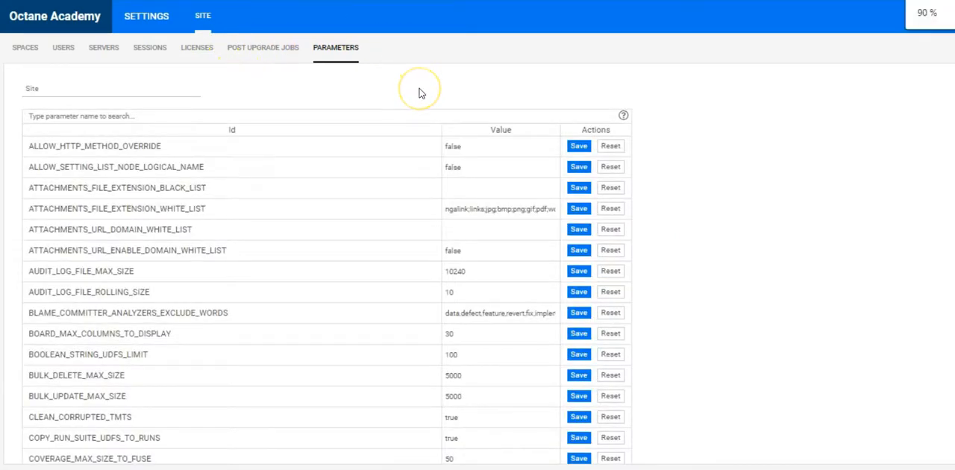
{"action": "left_click", "coordinate": [30, 53]}
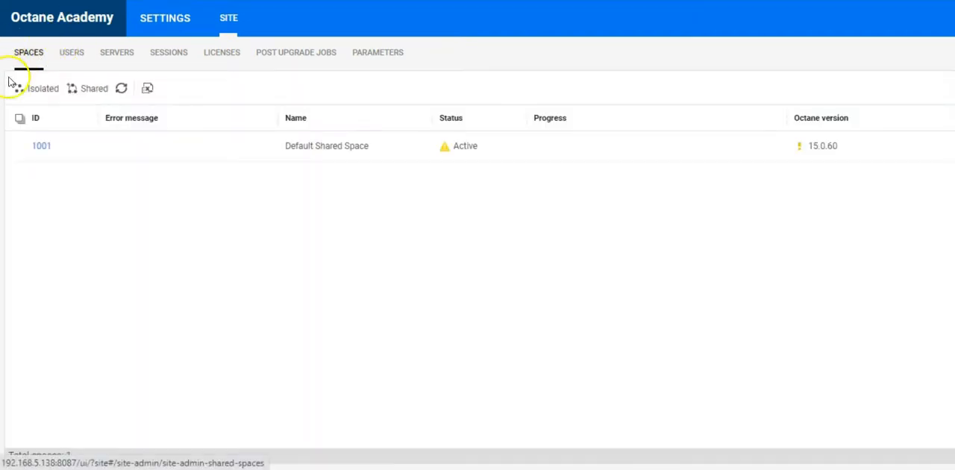
{"action": "left_click", "coordinate": [145, 145]}
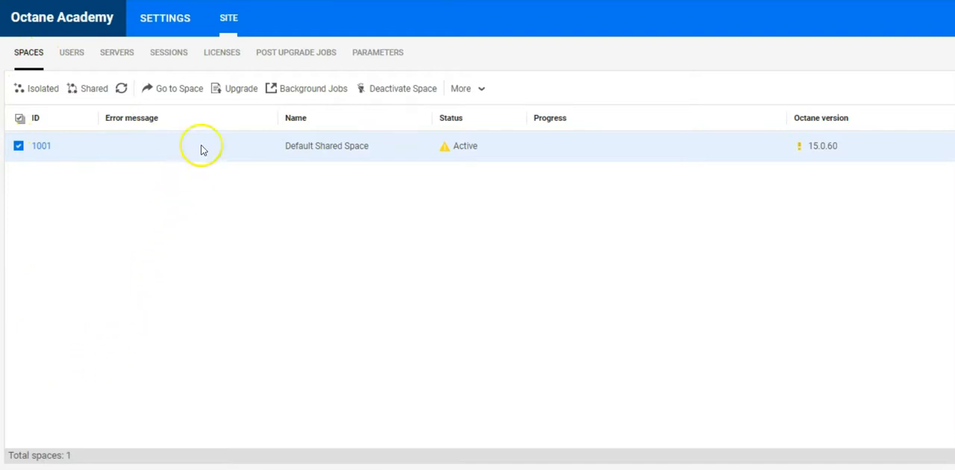
{"action": "left_click", "coordinate": [235, 91]}
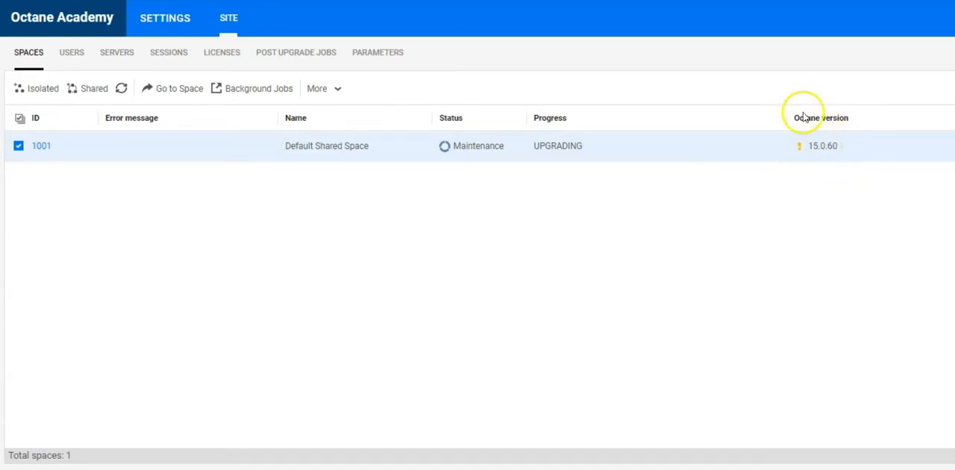
{"action": "left_click", "coordinate": [124, 90]}
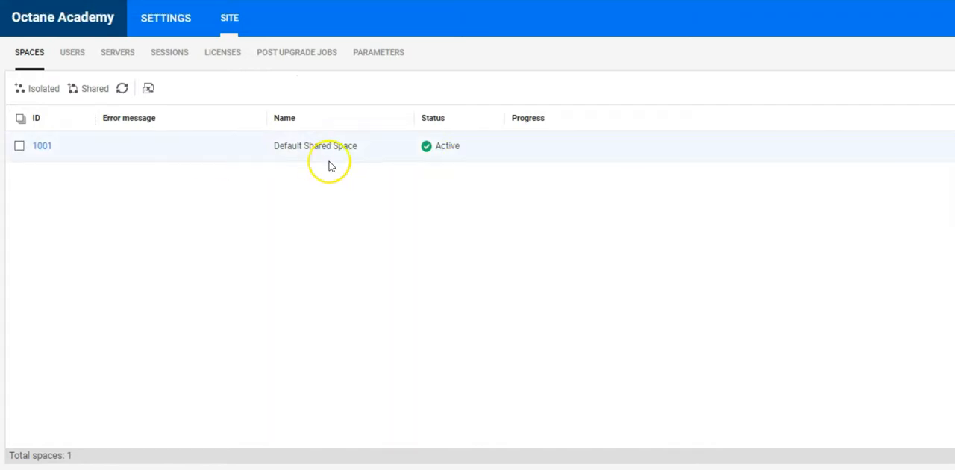
Check the Default Shared Space's background jobs, widening the Status column to read it in full, and close the list.
{"action": "left_click", "coordinate": [420, 155]}
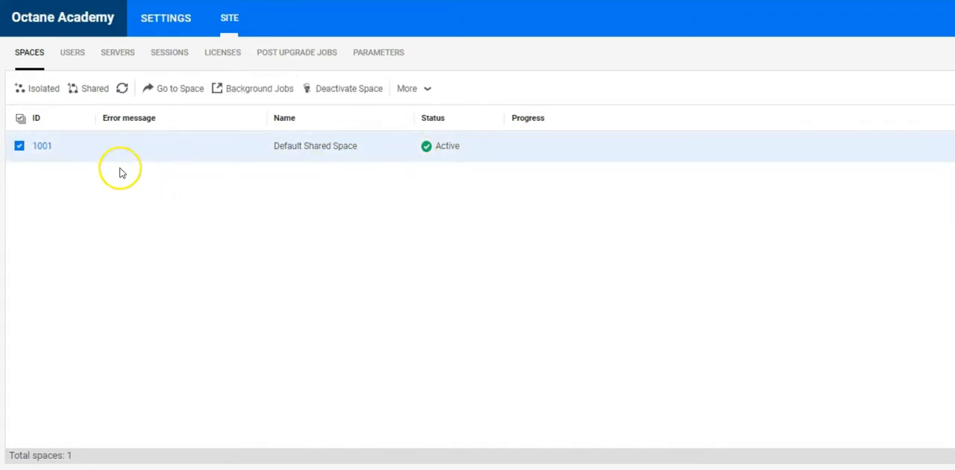
{"action": "left_click", "coordinate": [261, 91]}
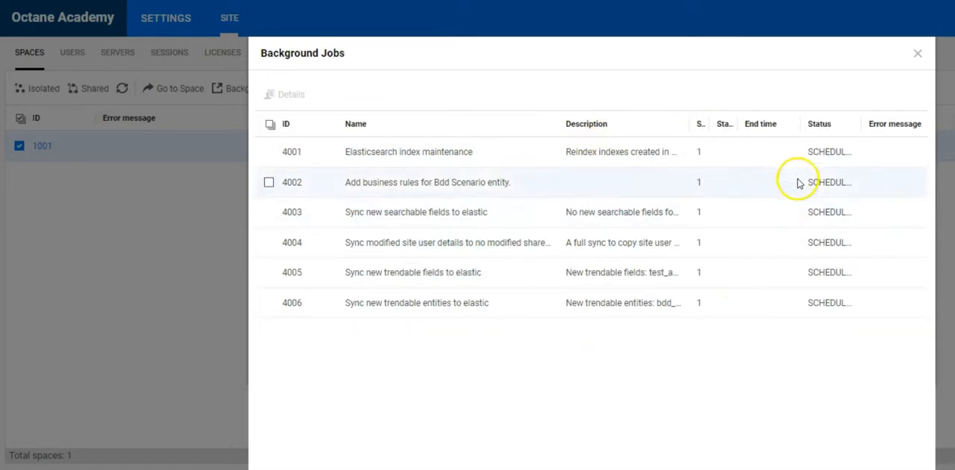
{"action": "left_click_drag", "start_coordinate": [862, 124], "coordinate": [908, 123]}
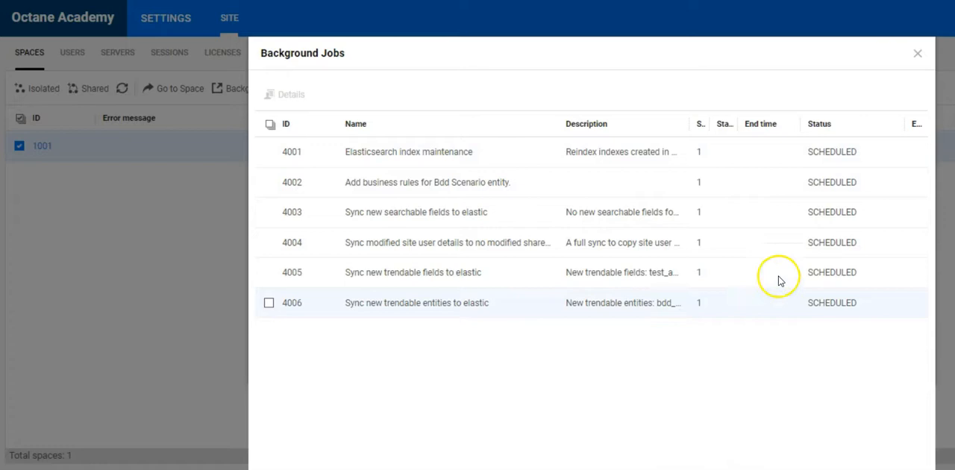
{"action": "left_click", "coordinate": [918, 53]}
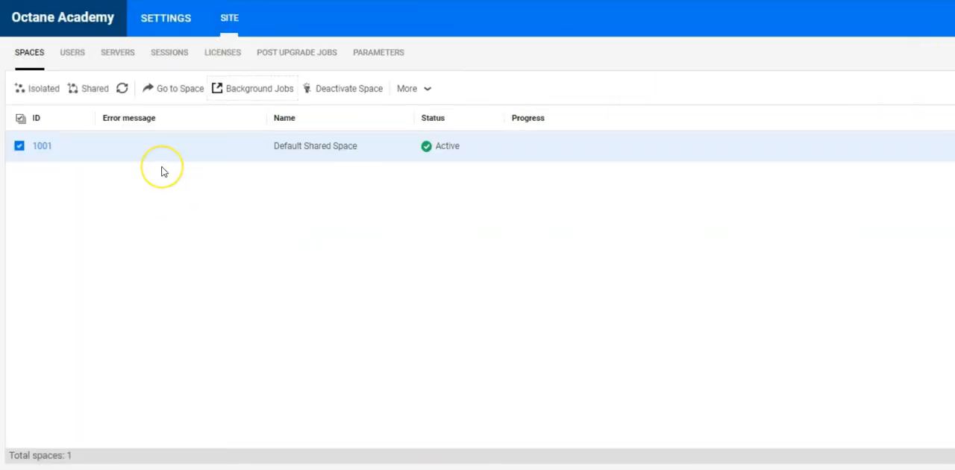
View the Default Shared Space's details page, and go to the space from the spaces list.
{"action": "left_click", "coordinate": [52, 153]}
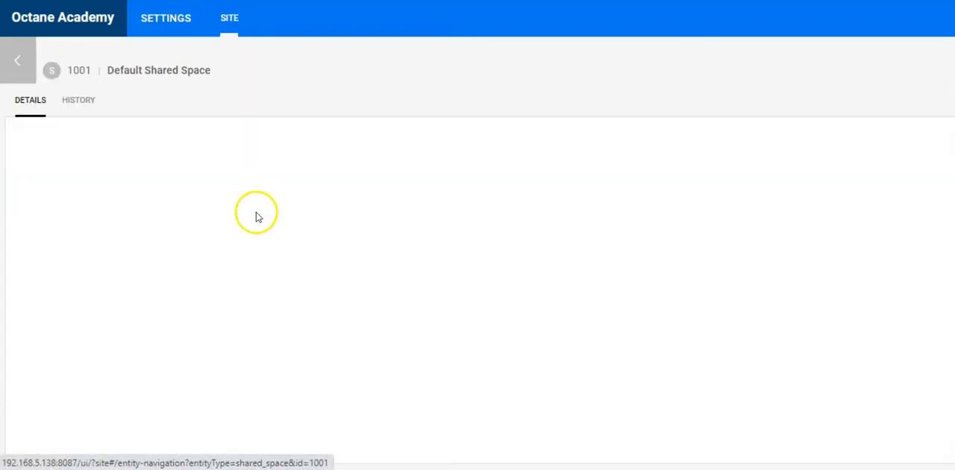
{"action": "left_click", "coordinate": [22, 68]}
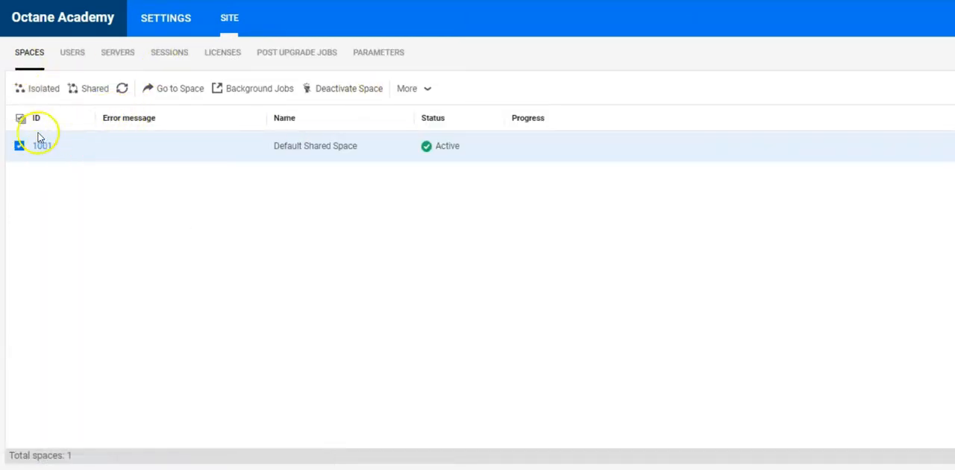
{"action": "left_click", "coordinate": [173, 90]}
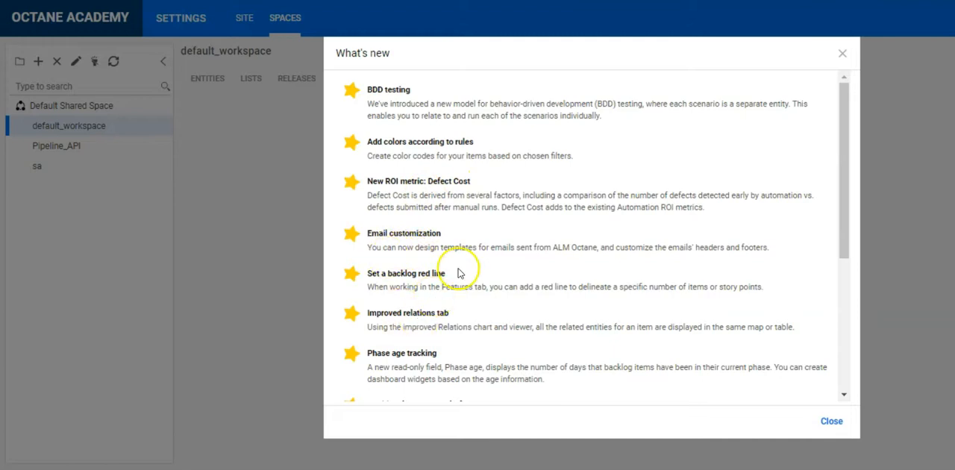
Read through the What's new feature list, close it and go to the ALM Octane home page.
{"action": "scroll", "coordinate": [455, 272], "scroll_direction": "down", "scroll_amount": 2}
{"action": "scroll", "coordinate": [458, 273], "scroll_direction": "down", "scroll_amount": 2}
{"action": "scroll", "coordinate": [443, 196], "scroll_direction": "up", "scroll_amount": 2}
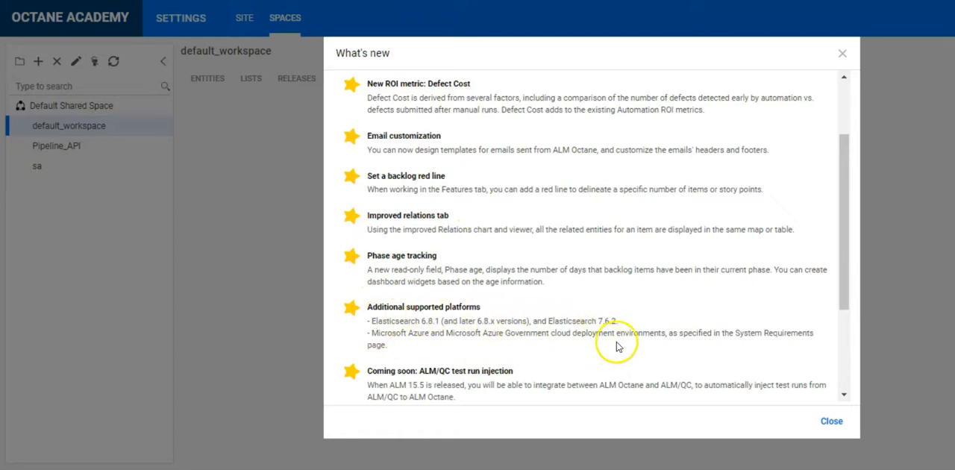
{"action": "scroll", "coordinate": [616, 350], "scroll_direction": "down", "scroll_amount": 1}
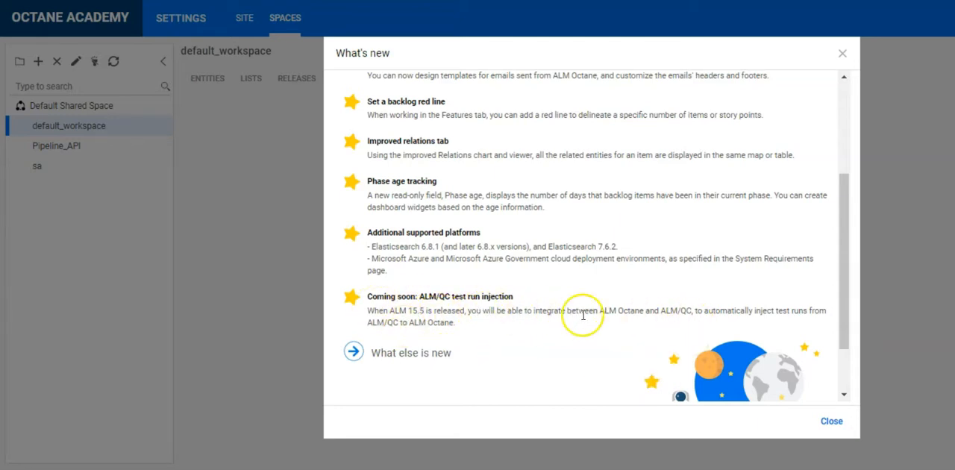
{"action": "left_click", "coordinate": [831, 420]}
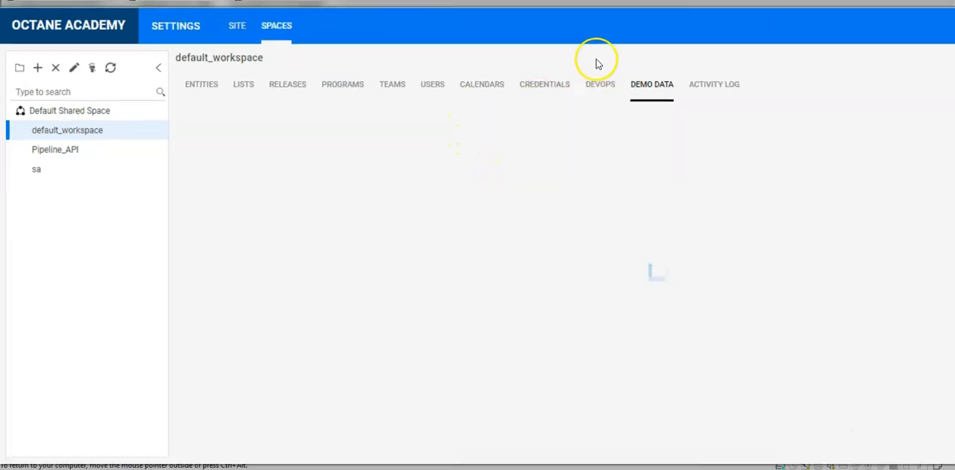
{"action": "left_click", "coordinate": [82, 22]}
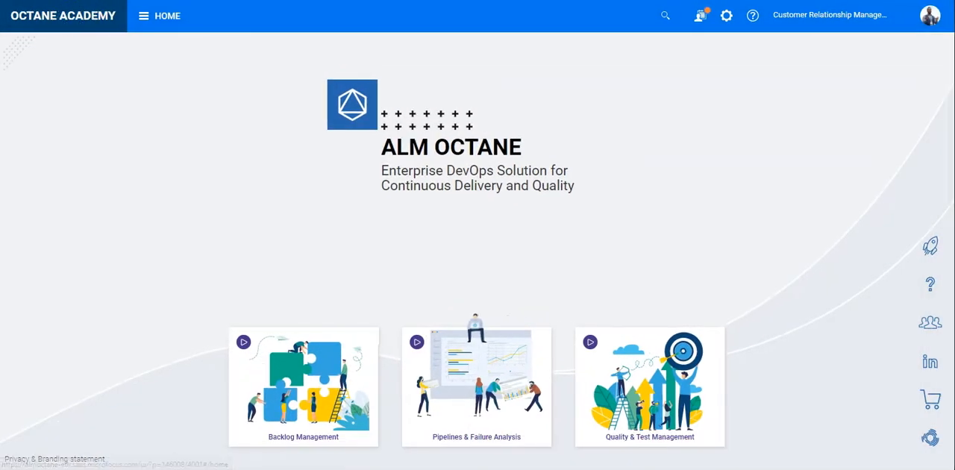